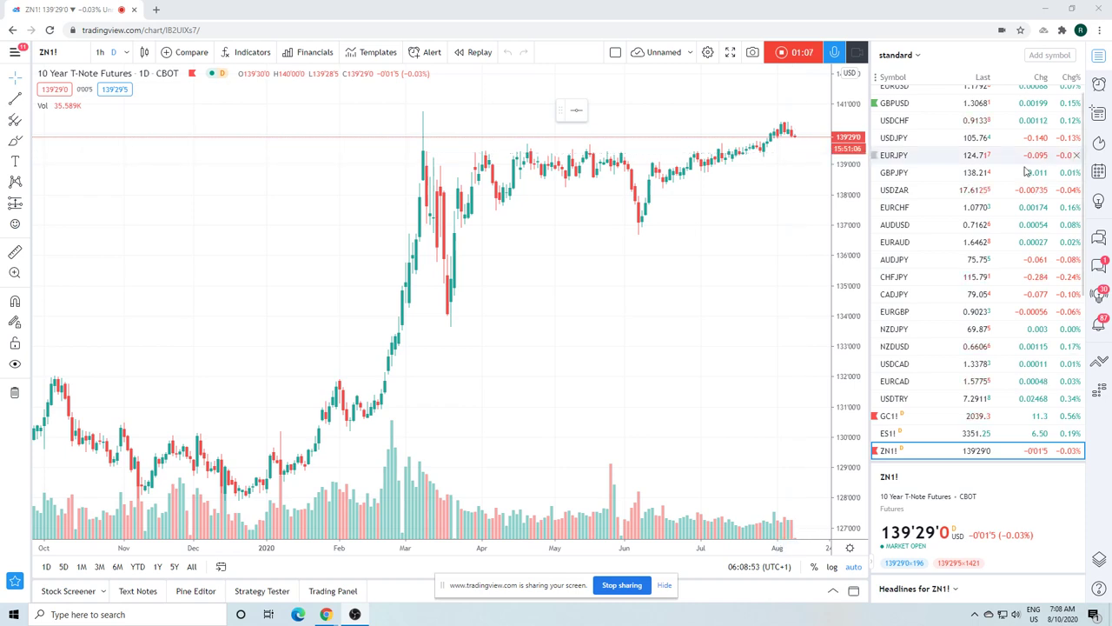
Zoom out on the 10 Year T-Note Futures (ZN1!) daily chart to review its history
scroll(956, 217, down, 3)
Load the ES1! daily chart and zoom to its 2020 rebound toward 3351.25
click(895, 262)
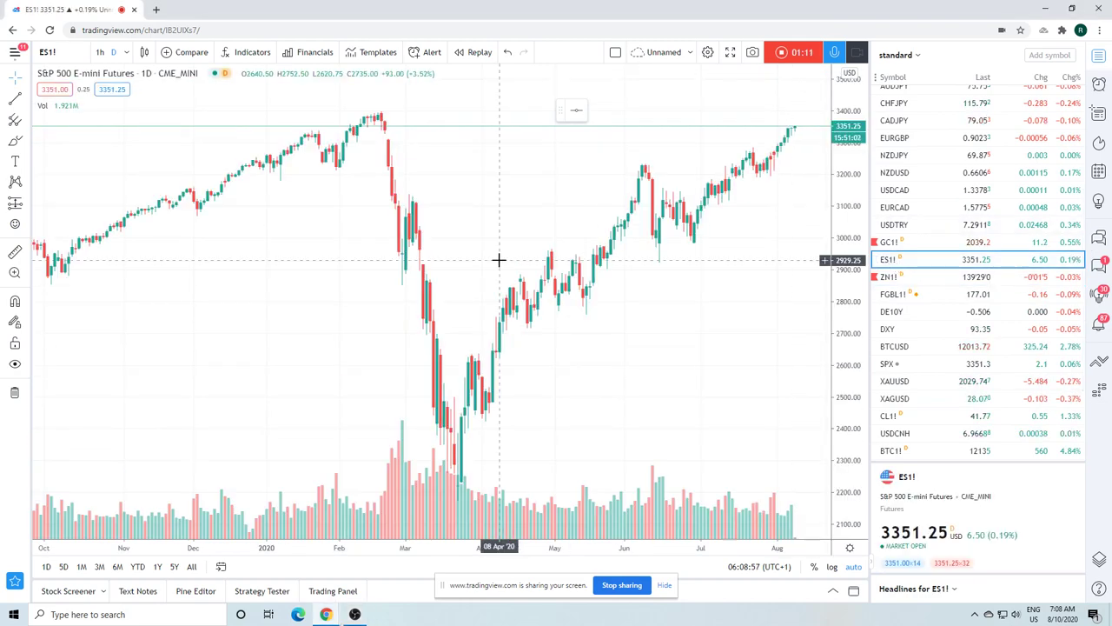
scroll(499, 259, up, 2)
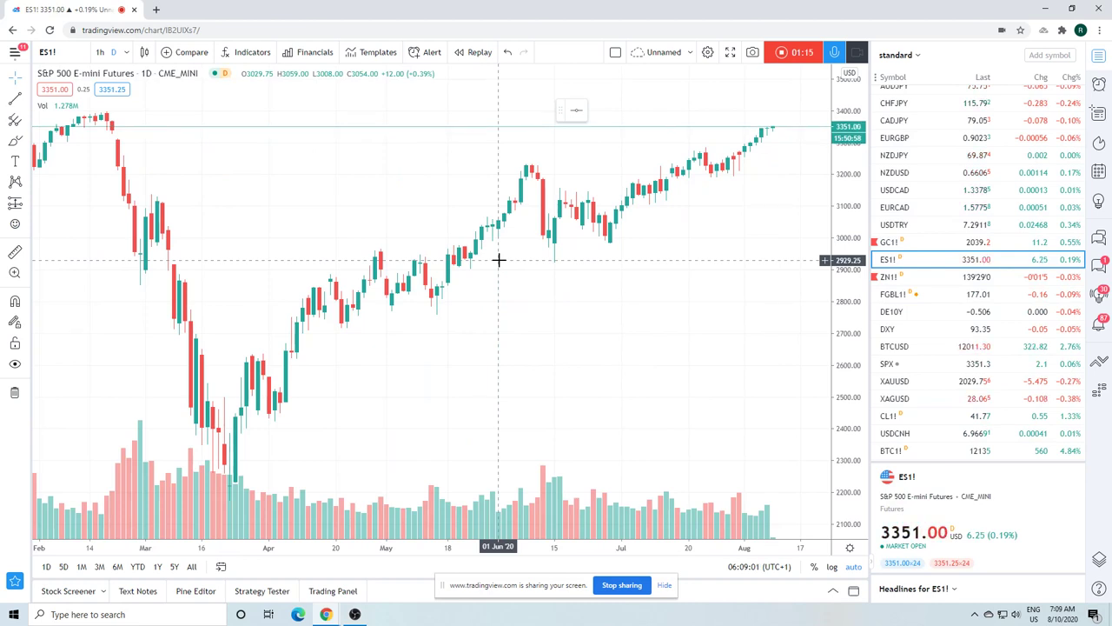
scroll(499, 259, down, 2)
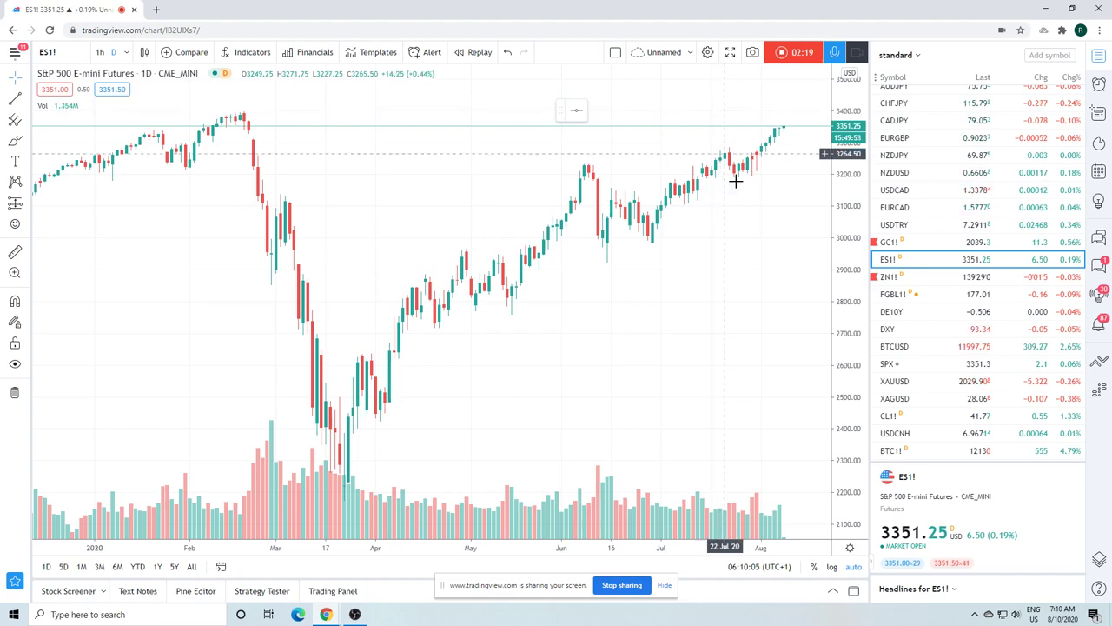
Move down the watchlist to ZN1! and zoom out to about a year of history
key(Down)
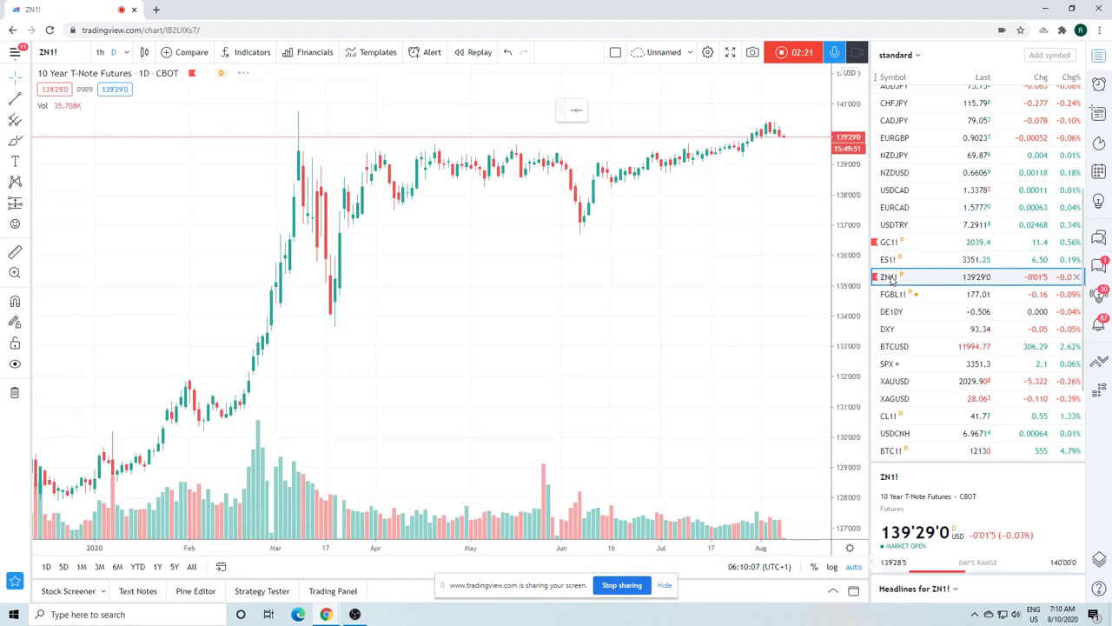
scroll(734, 207, down, 3)
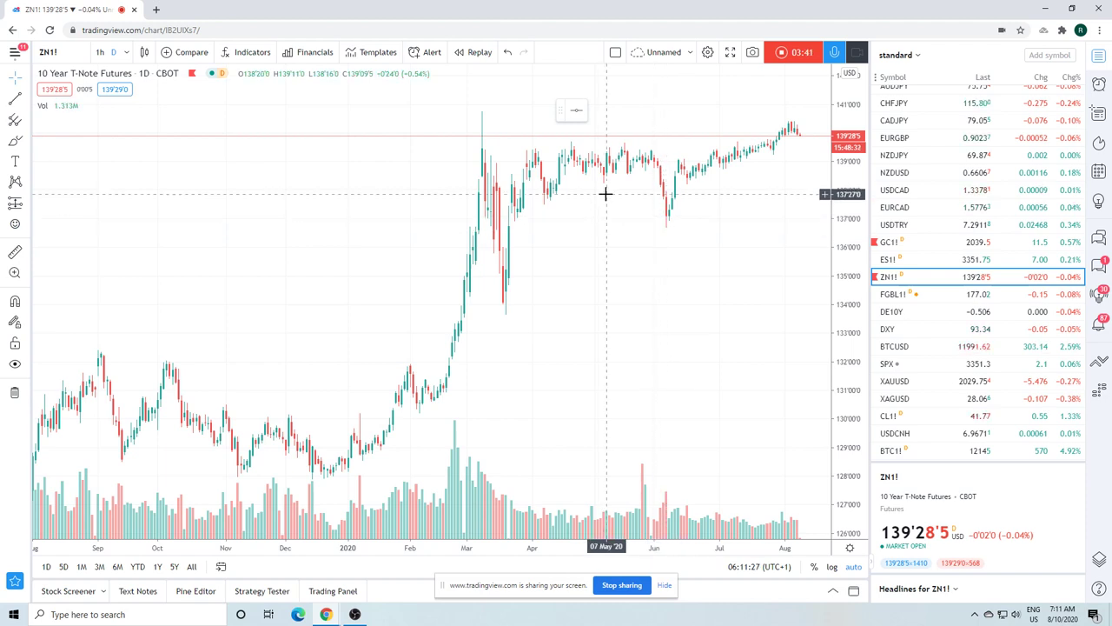
scroll(606, 193, up, 2)
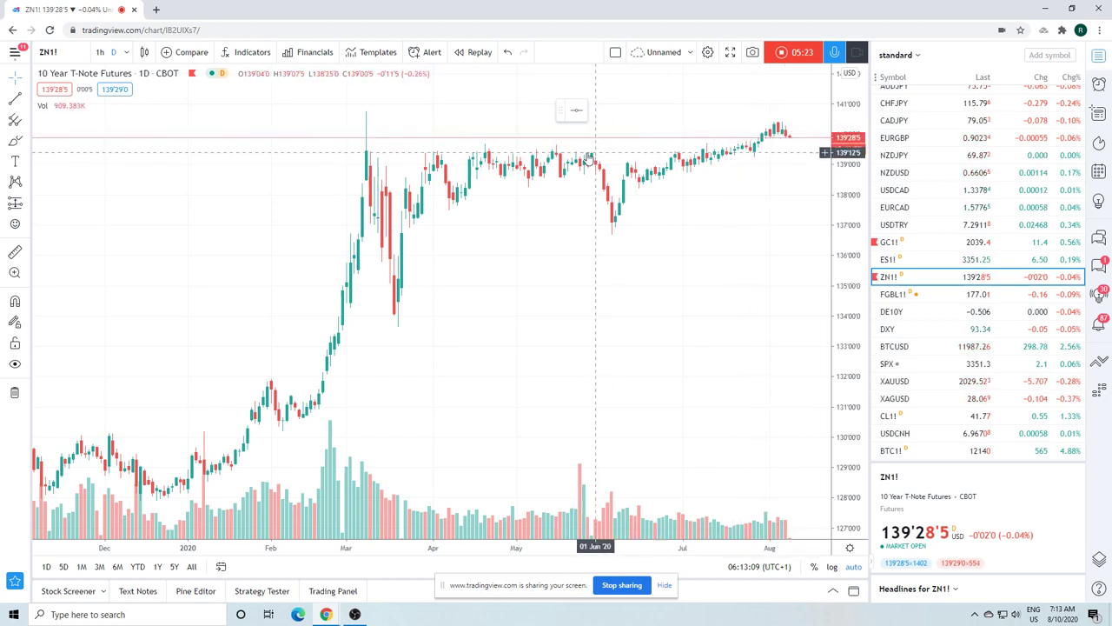
Load the Gold Futures (GC1!) daily chart and review its rally to 2039.2
click(895, 243)
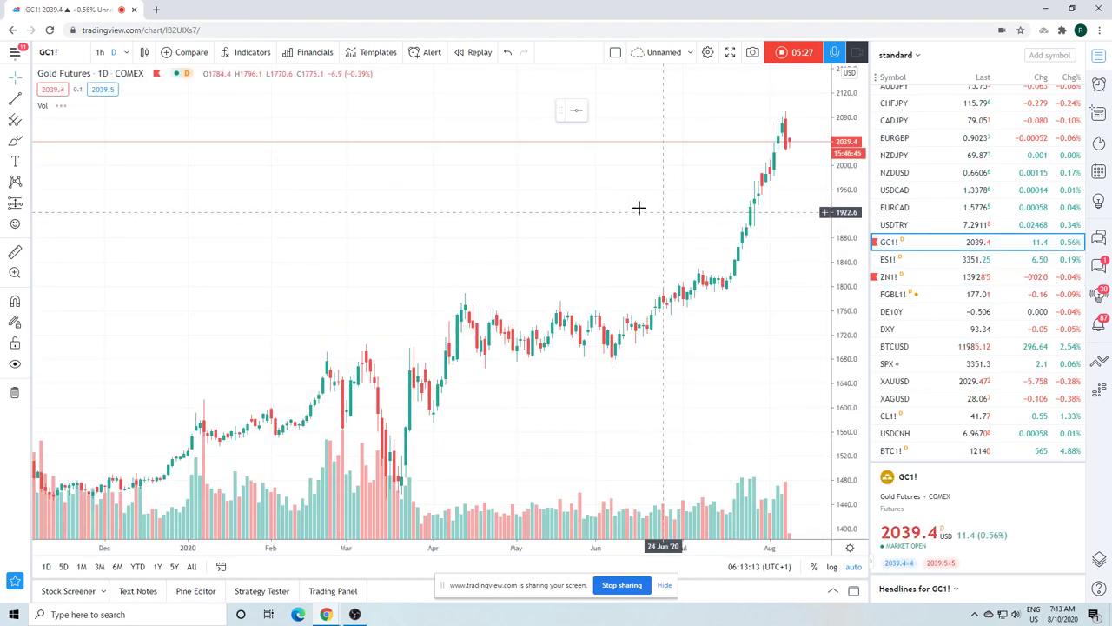
scroll(639, 209, up, 5)
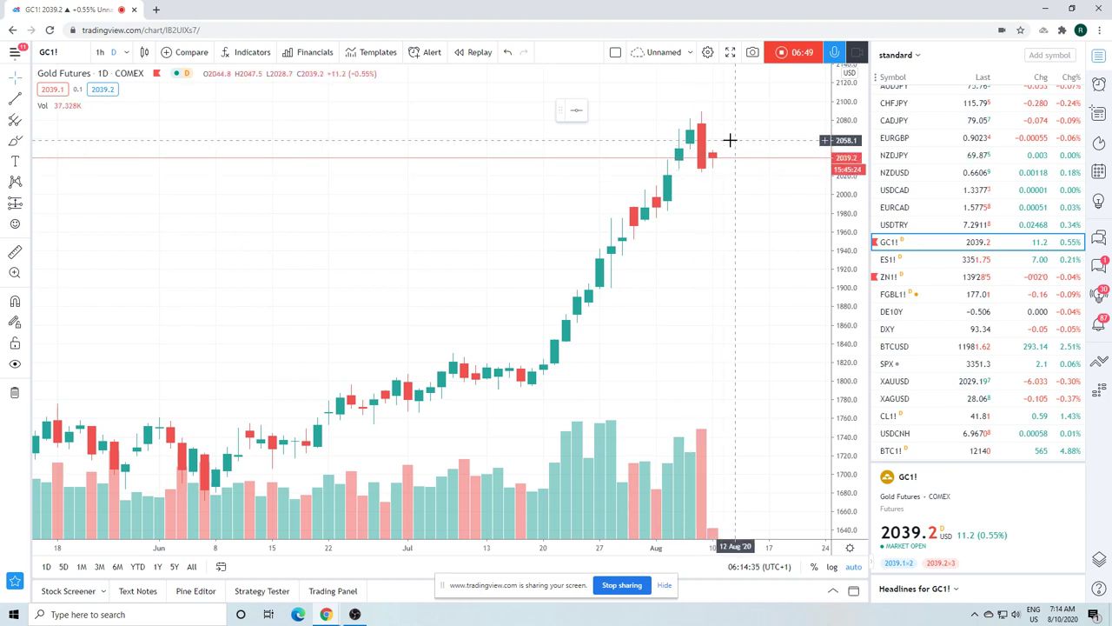
scroll(730, 139, down, 2)
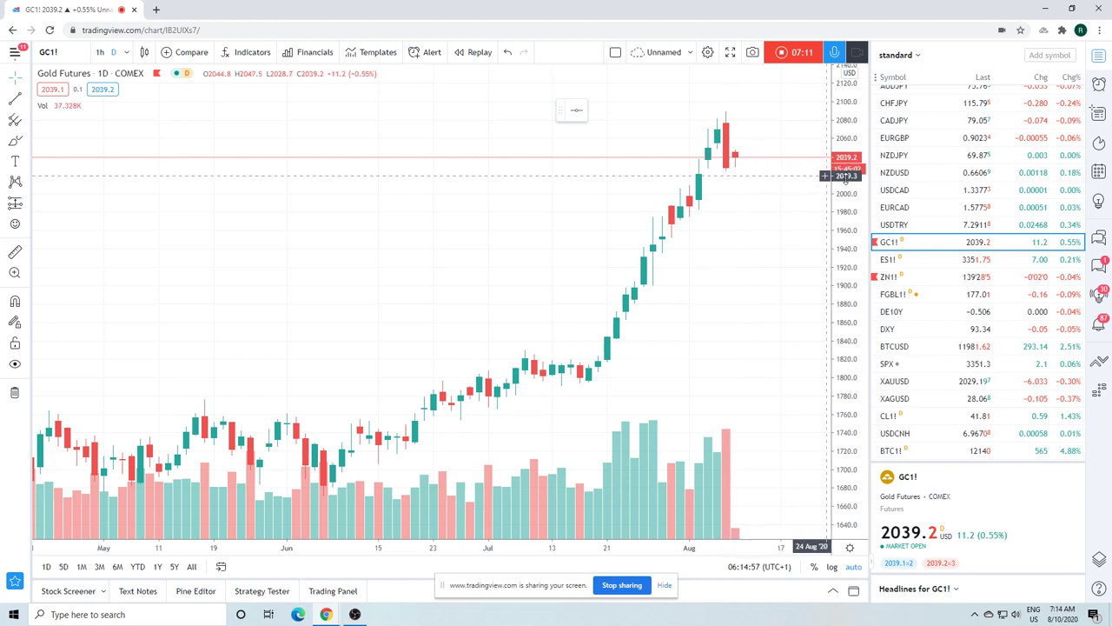
Load the daily BTCUSD chart, zoom out to Dec 2019, then back to March–August
click(904, 352)
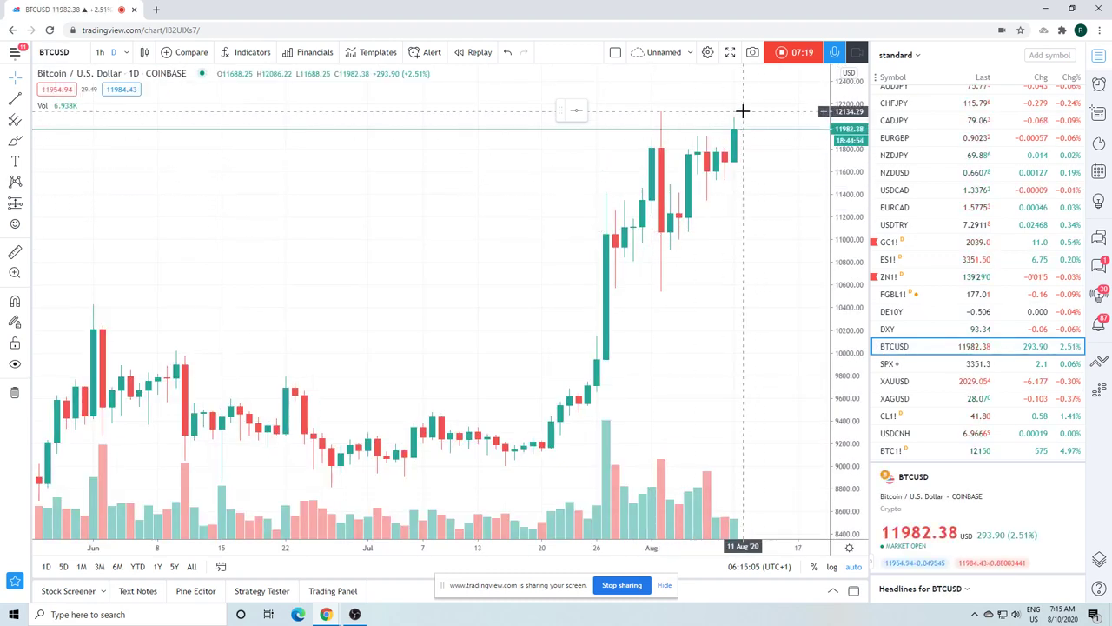
scroll(741, 114, down, 2)
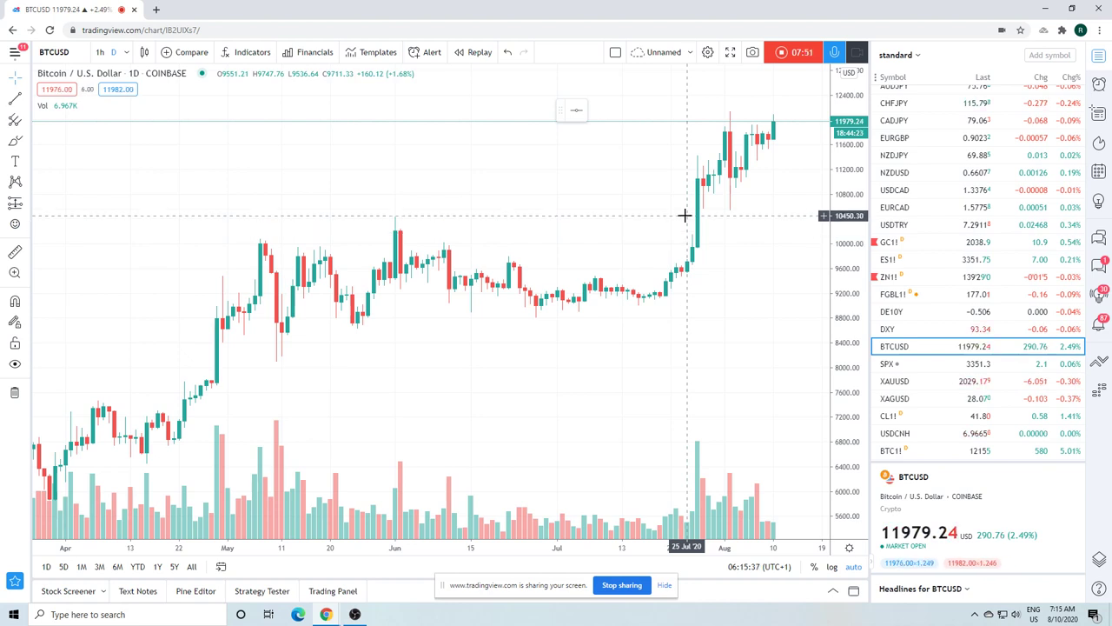
scroll(633, 221, down, 2)
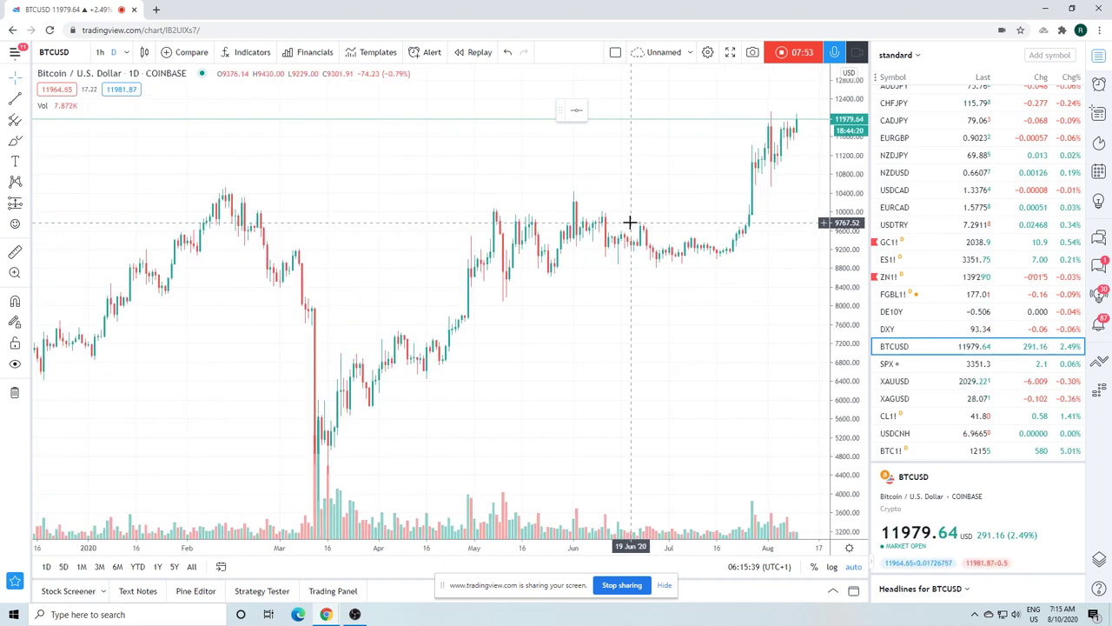
scroll(630, 222, up, 3)
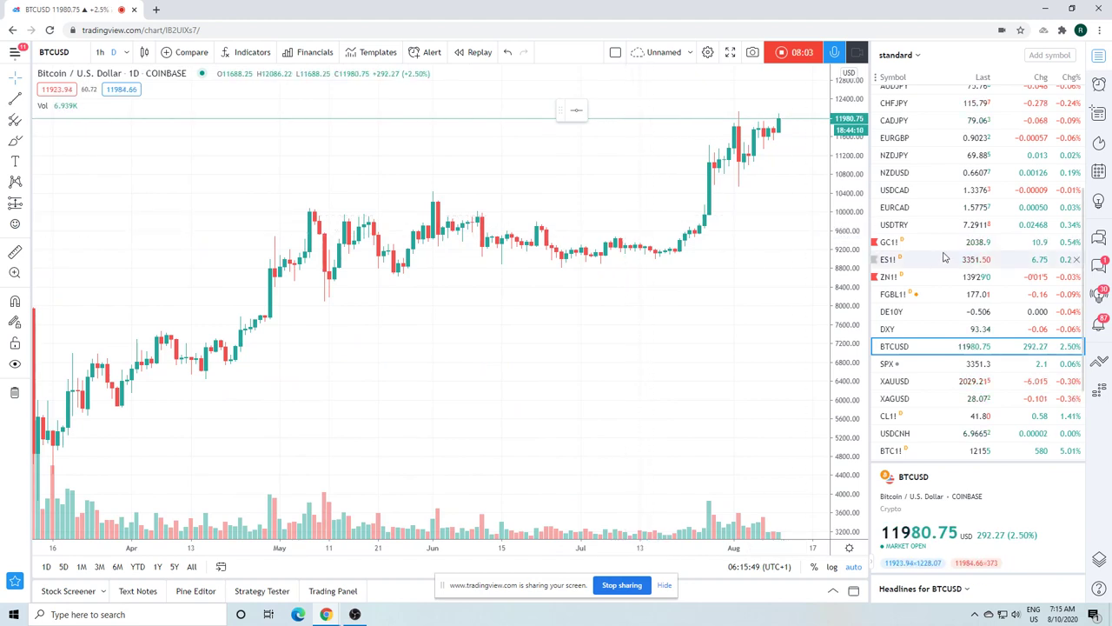
Step through the EURUSD, GBPUSD and USDCHF daily charts
scroll(930, 258, down, 3)
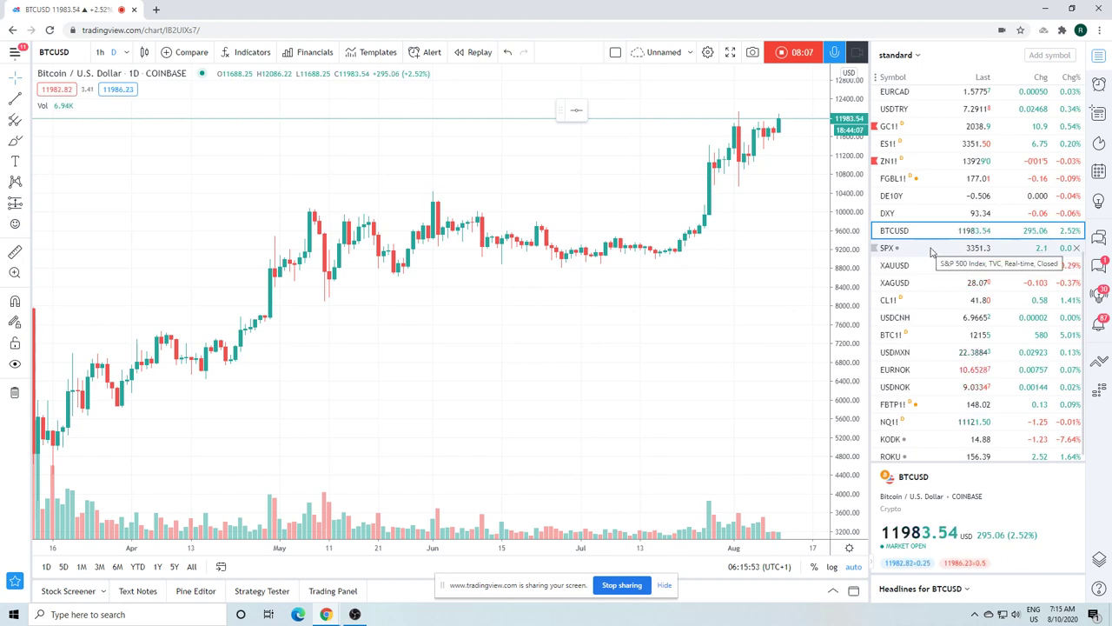
scroll(930, 252, down, 1)
scroll(930, 252, up, 8)
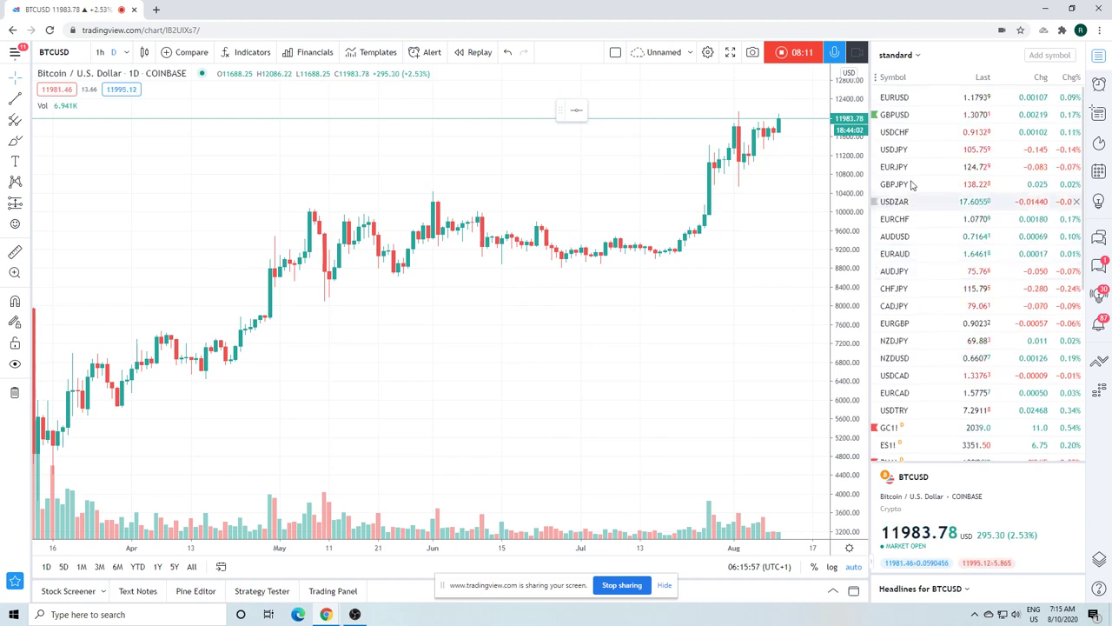
click(904, 100)
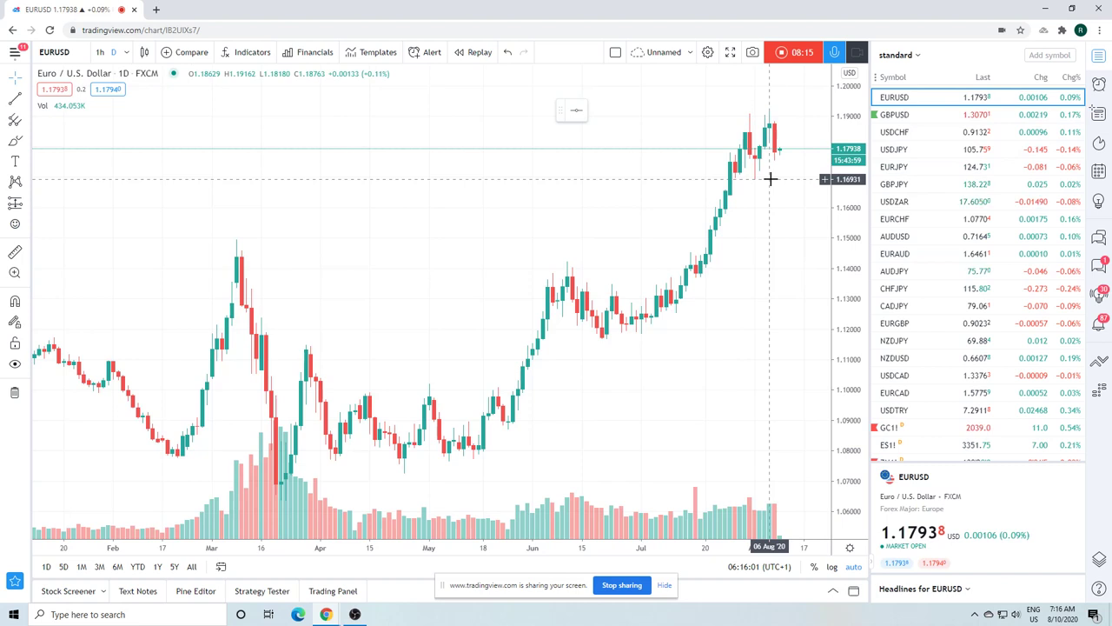
click(911, 115)
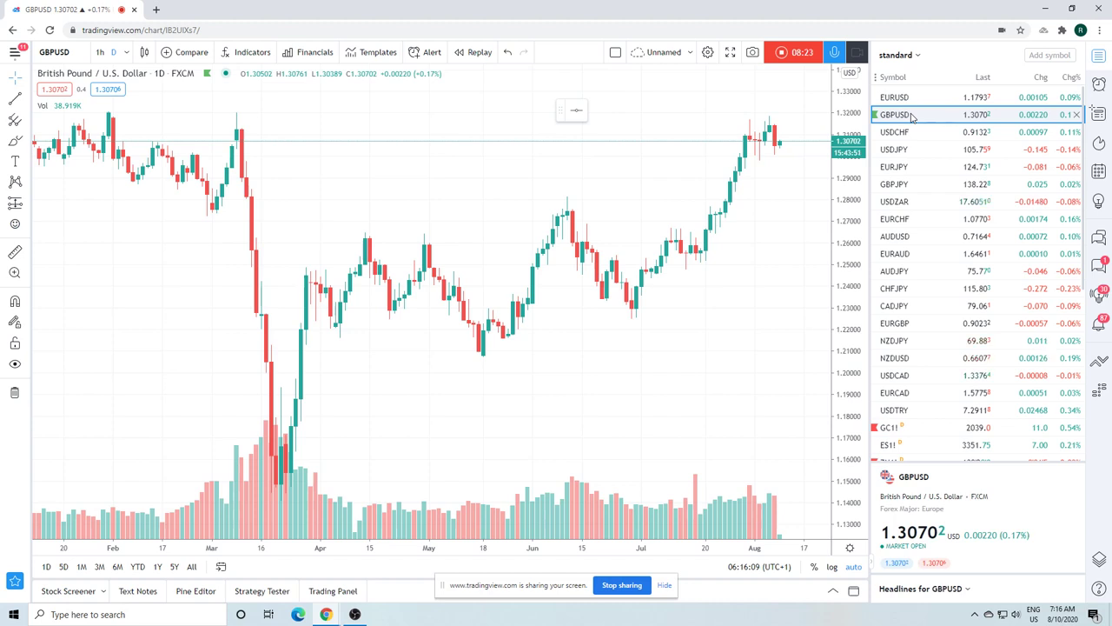
click(907, 133)
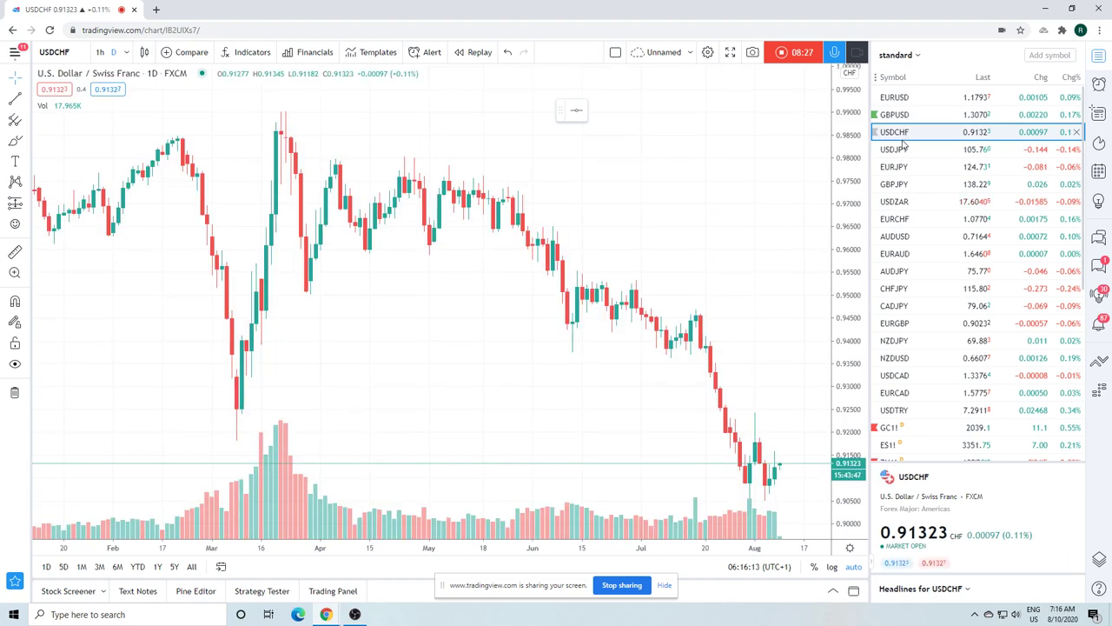
Continue through USDJPY and EURJPY to the GBPJPY daily chart
click(904, 149)
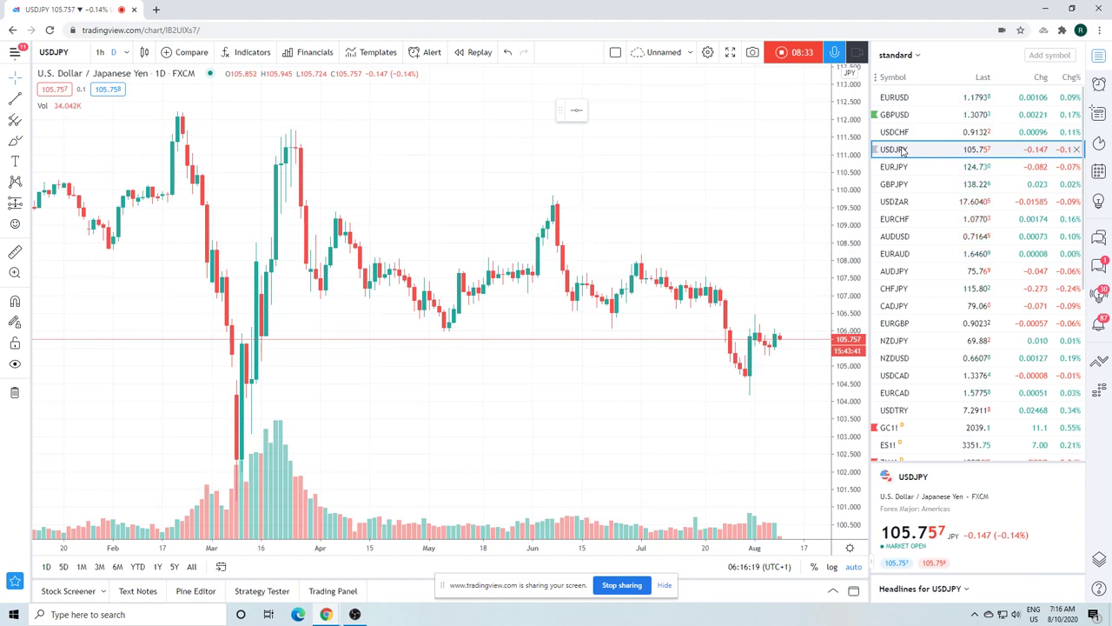
click(897, 168)
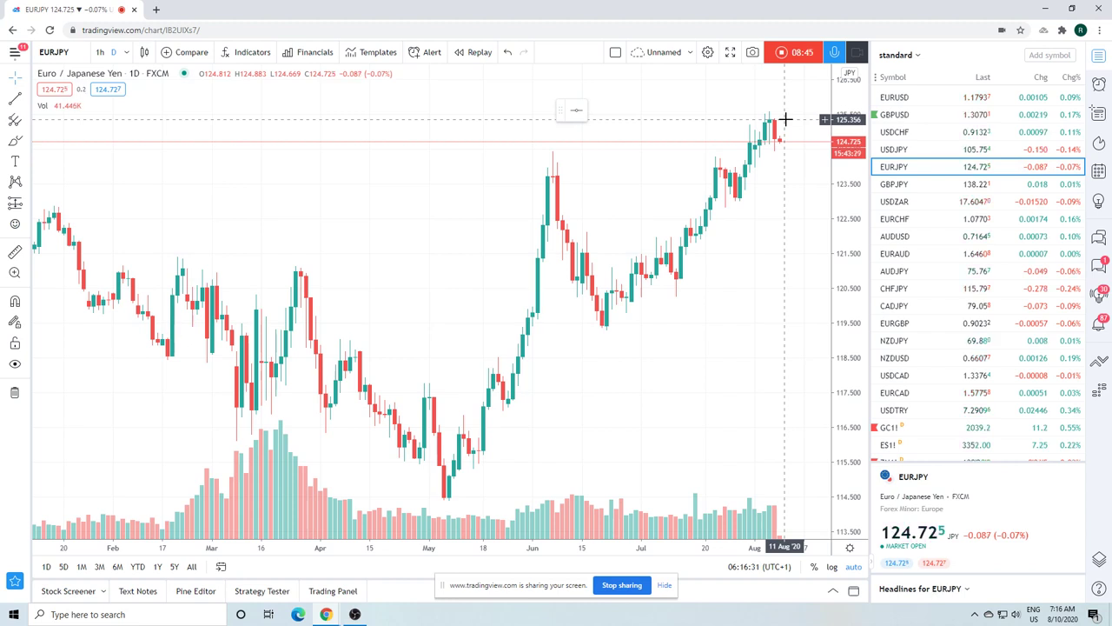
click(899, 184)
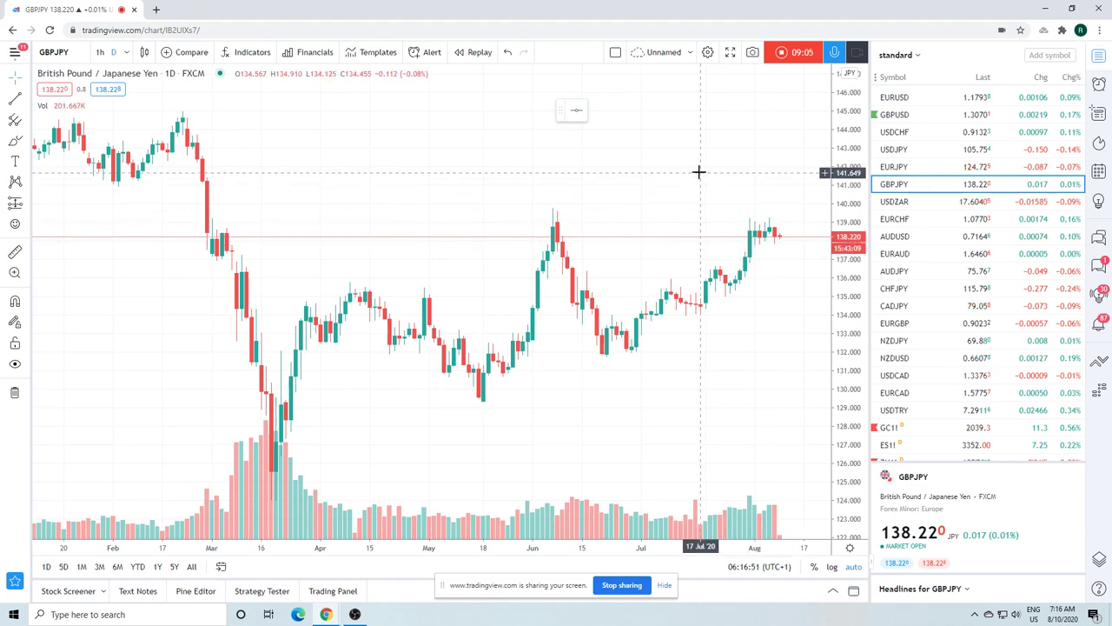
Zoom into the recent GBPJPY candles near 138.22, then switch to EURCHF
scroll(691, 169, up, 5)
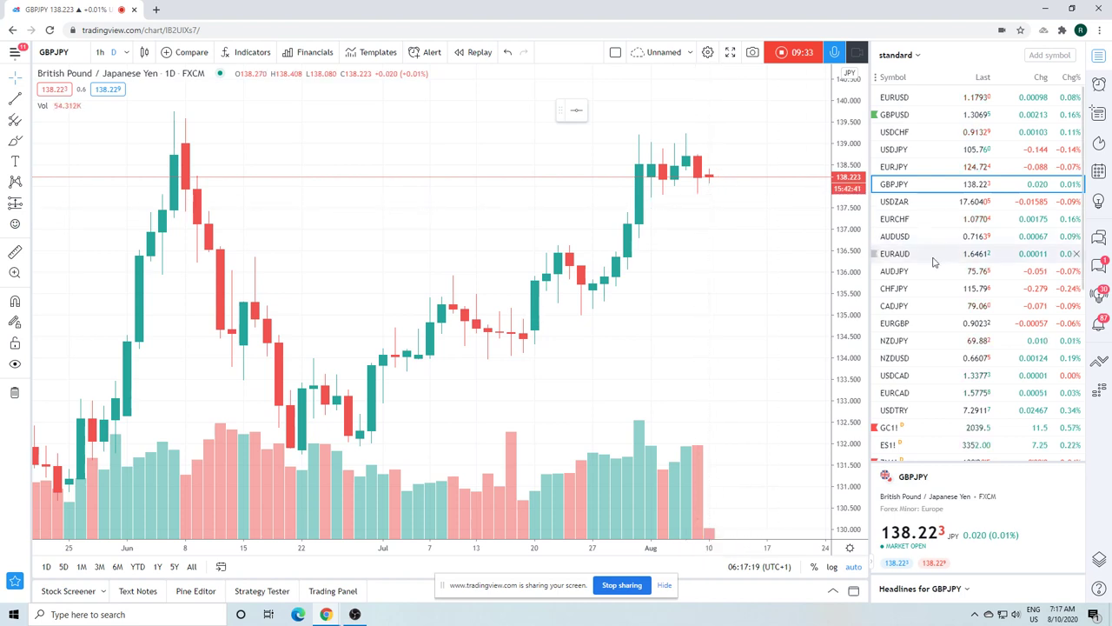
click(910, 226)
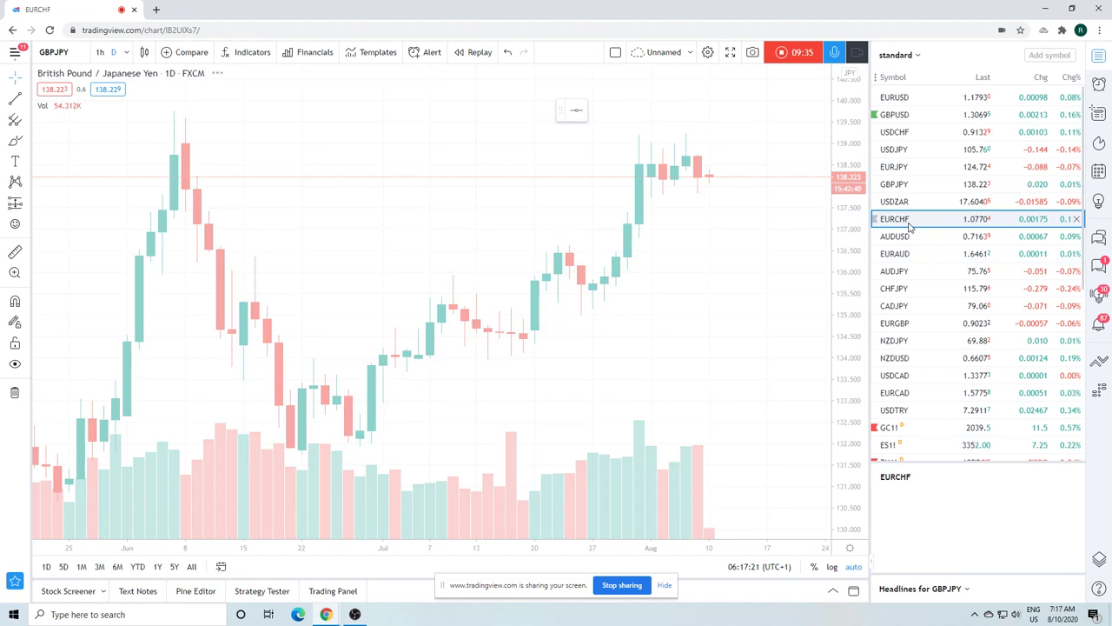
Zoom the EURCHF daily chart in and out over several date ranges, then load AUDUSD
scroll(743, 252, down, 5)
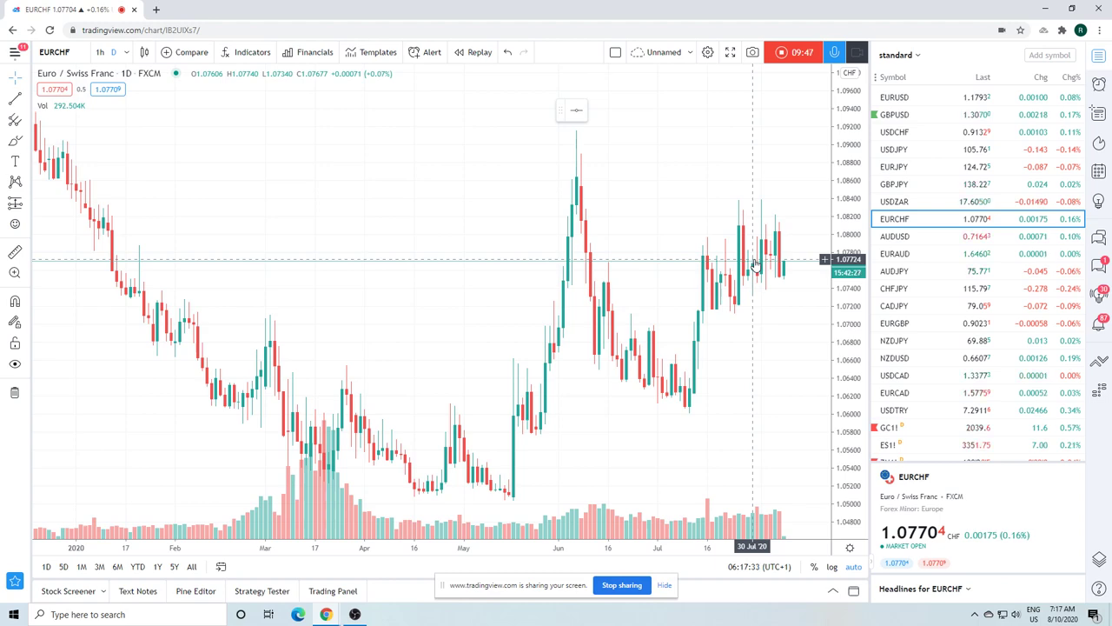
scroll(756, 265, down, 3)
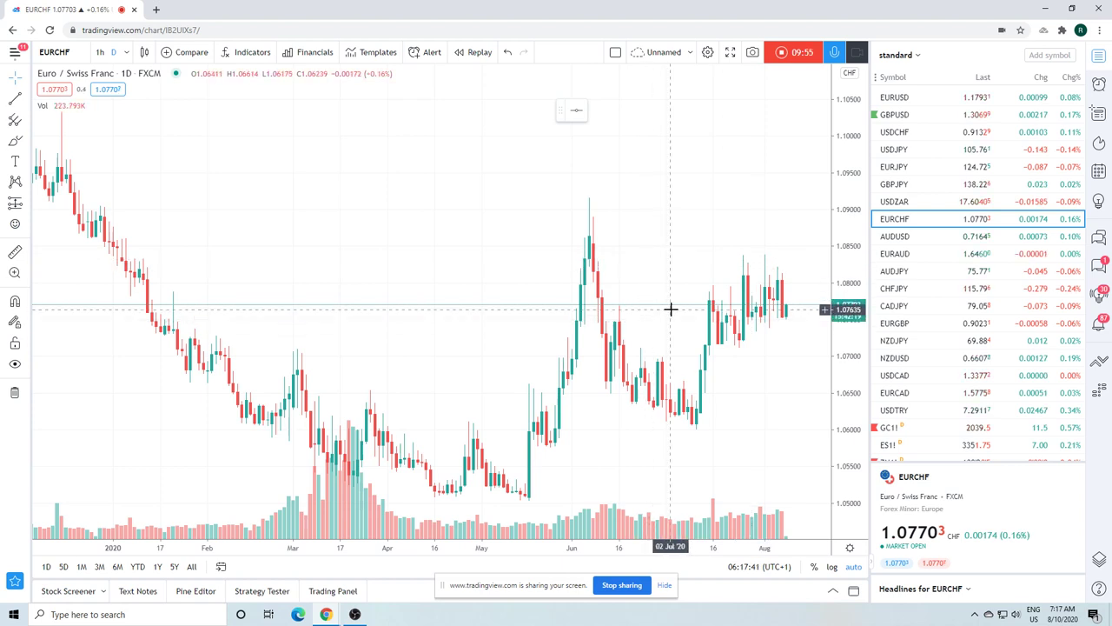
scroll(670, 308, up, 2)
scroll(670, 309, down, 3)
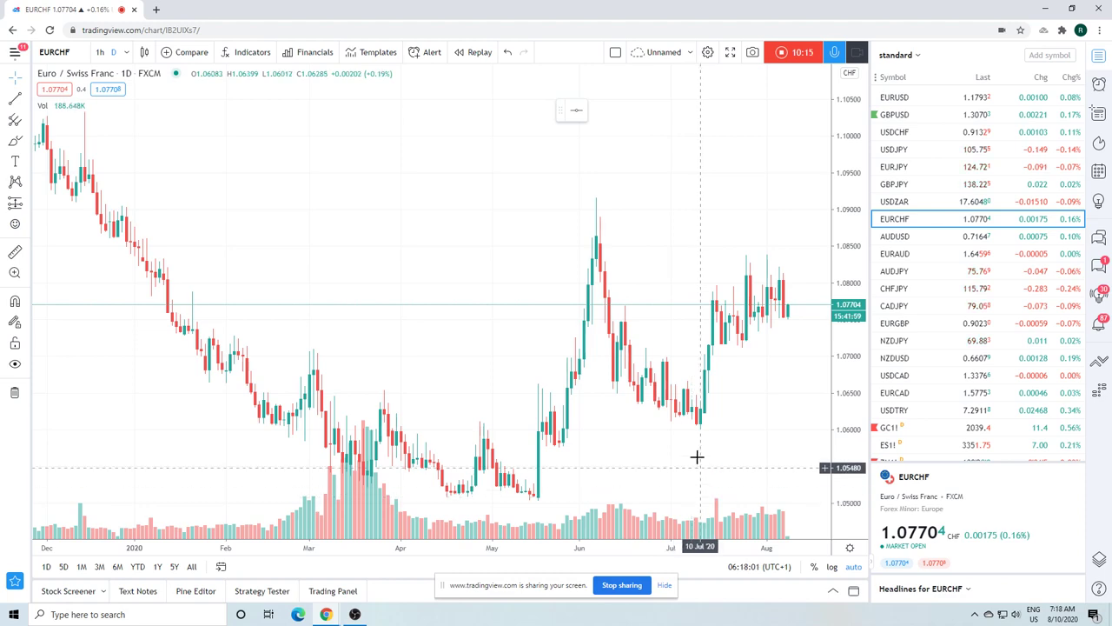
scroll(700, 391, up, 3)
scroll(700, 385, down, 4)
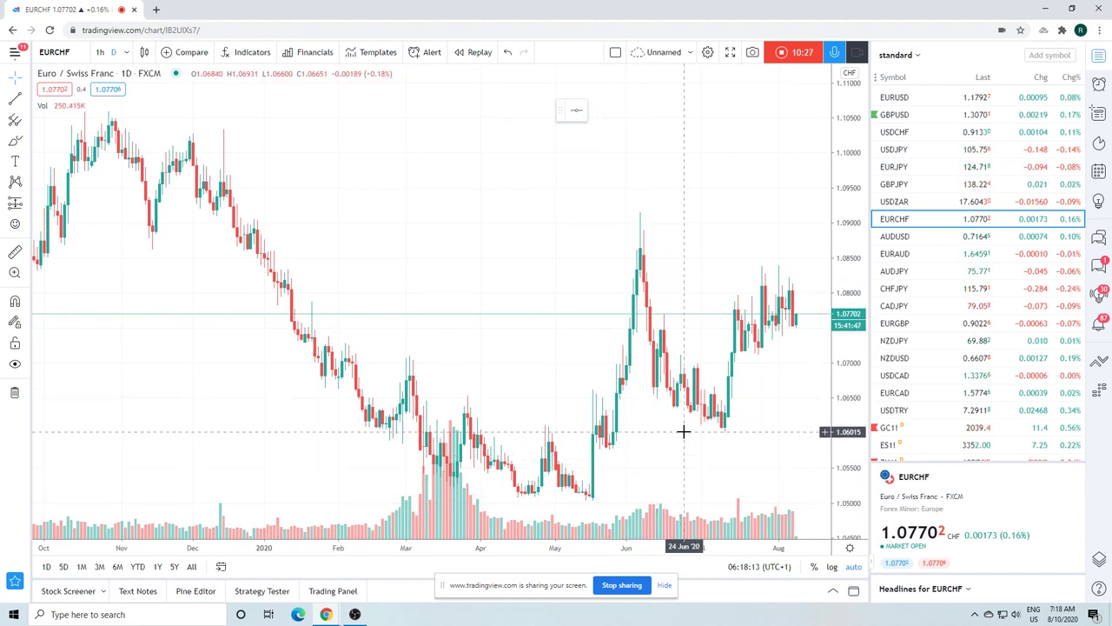
scroll(669, 319, up, 3)
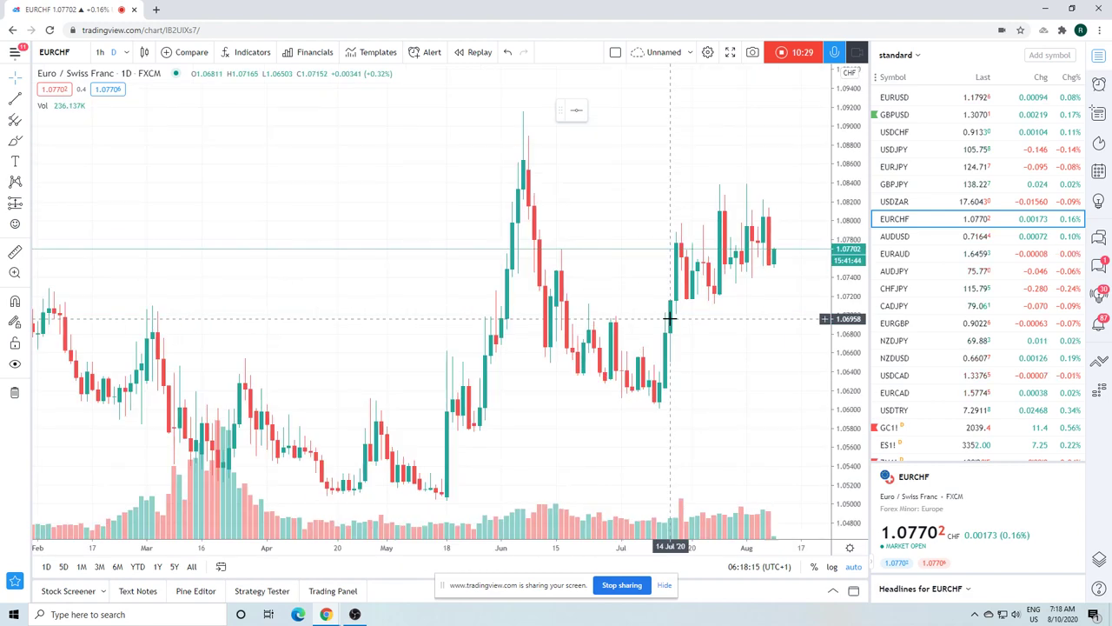
scroll(687, 257, down, 3)
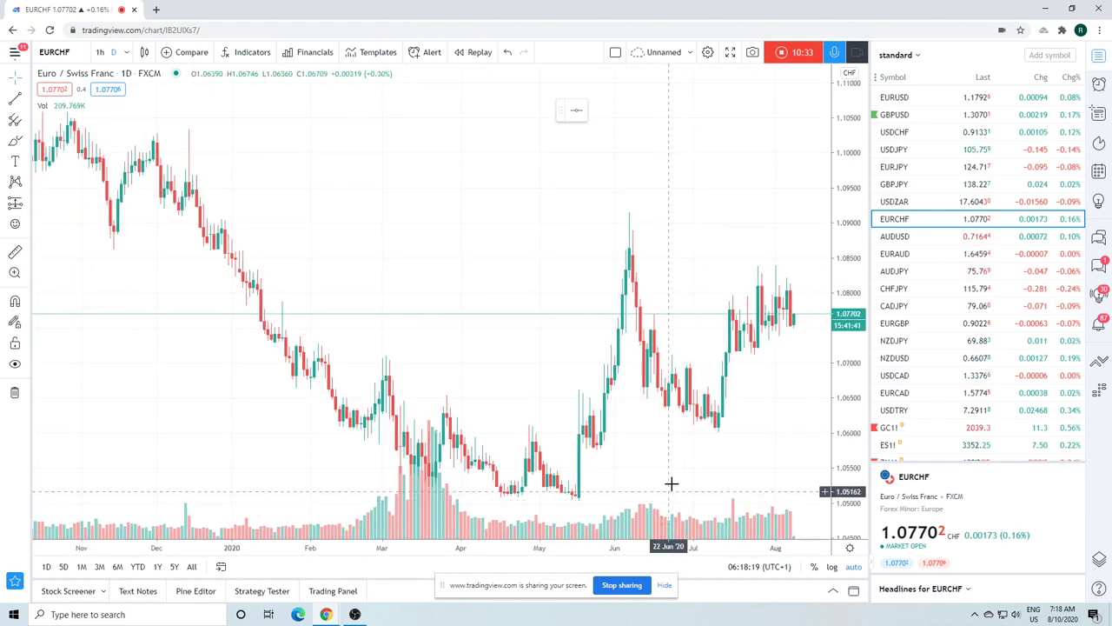
scroll(607, 273, up, 3)
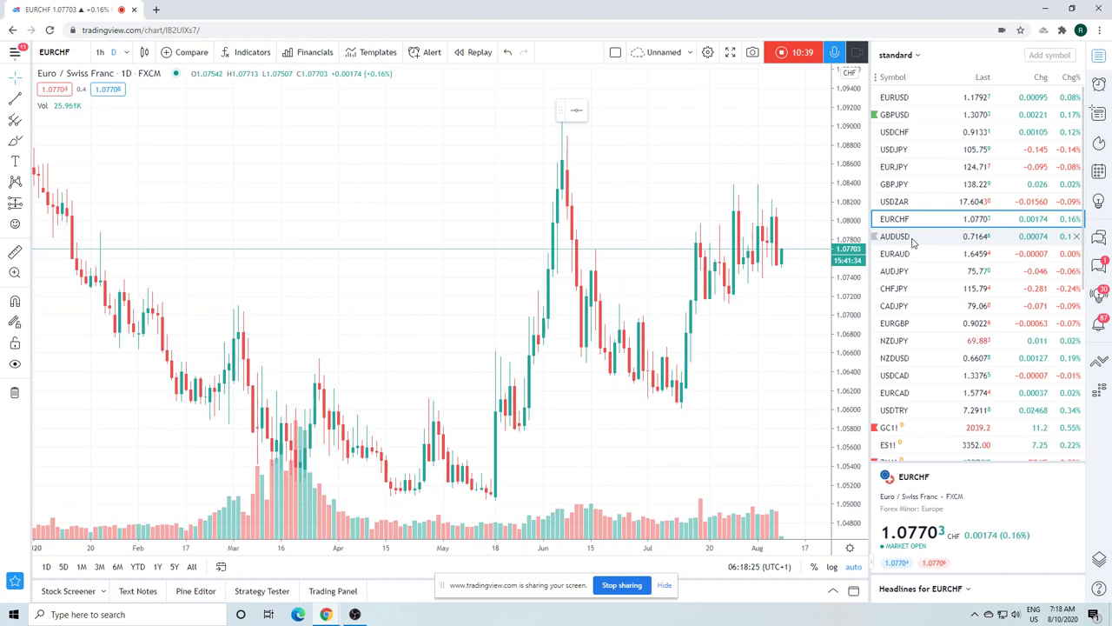
click(913, 242)
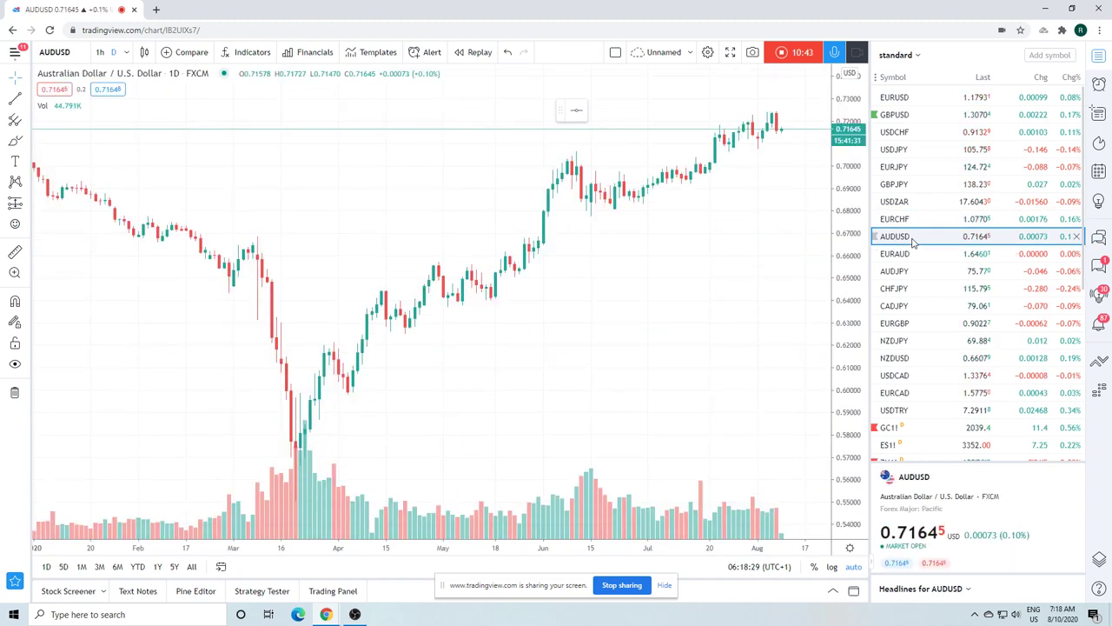
Zoom the AUDUSD chart to mid-May through August, then switch to NZDUSD
scroll(652, 218, up, 4)
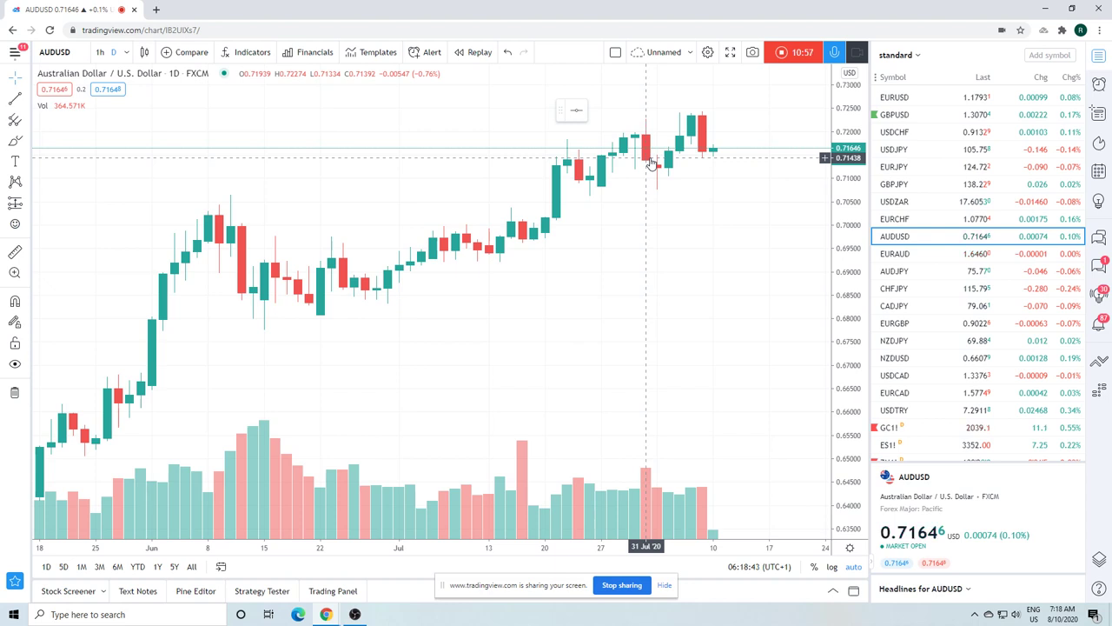
click(906, 361)
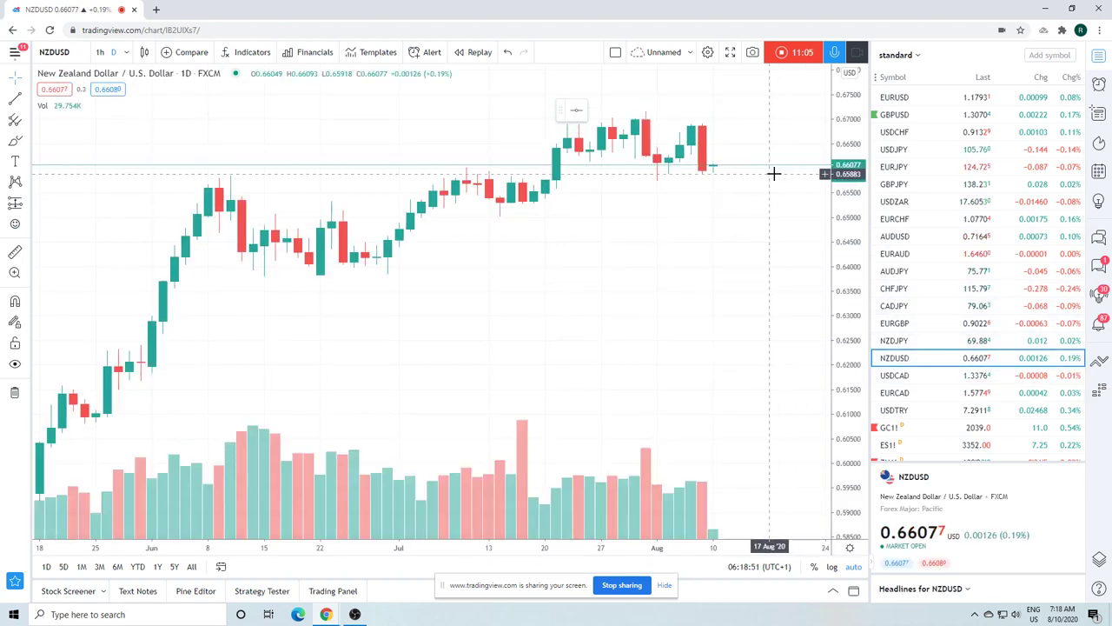
Load the USDCAD daily chart and zoom out to about a year of history
click(909, 377)
scroll(736, 336, down, 5)
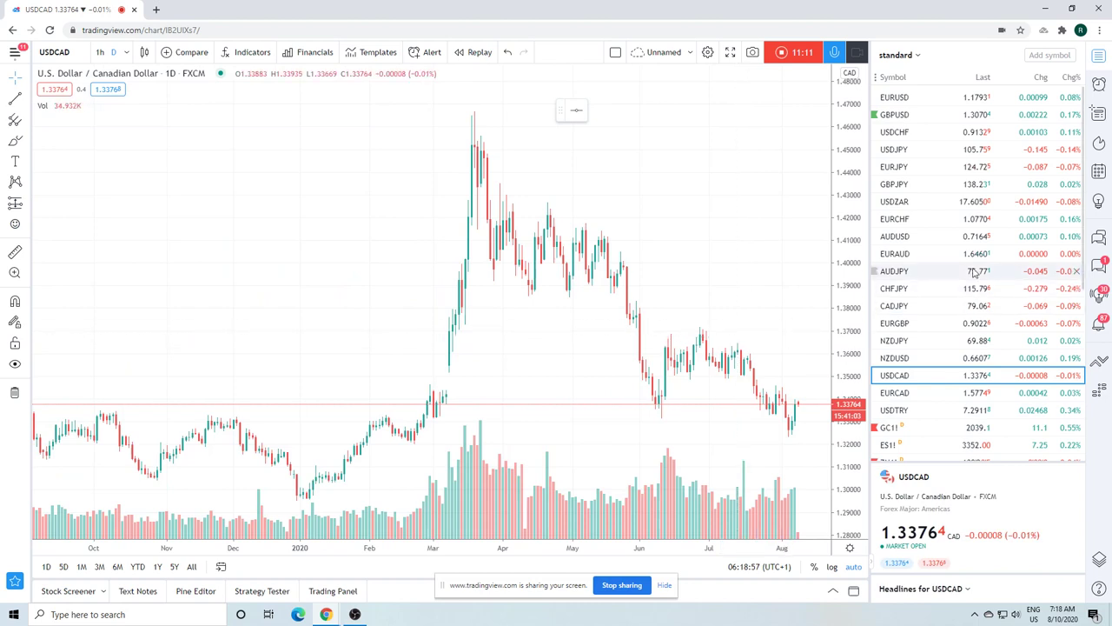
scroll(976, 273, down, 3)
scroll(976, 273, up, 3)
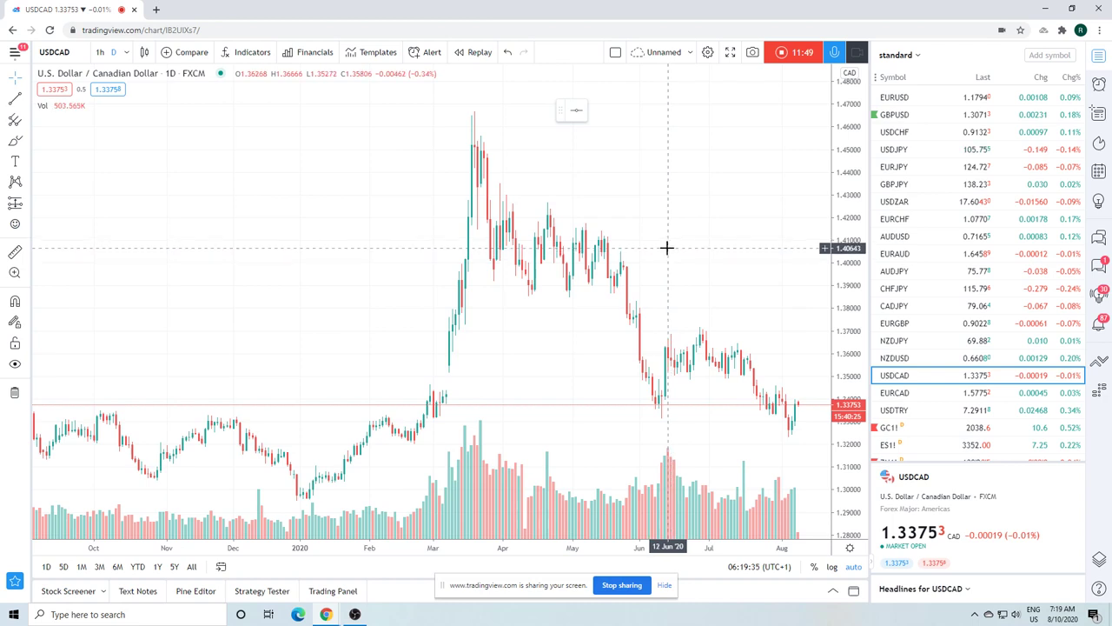
Load the USDZAR daily chart and zoom out to show August 2019 through August 2020
click(900, 201)
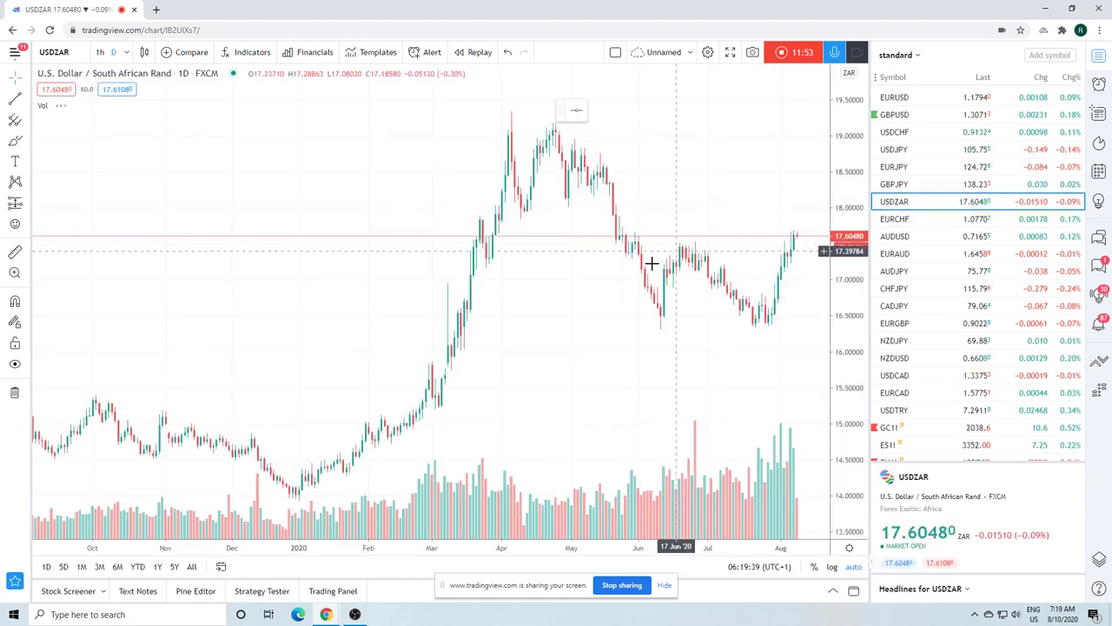
scroll(651, 264, down, 2)
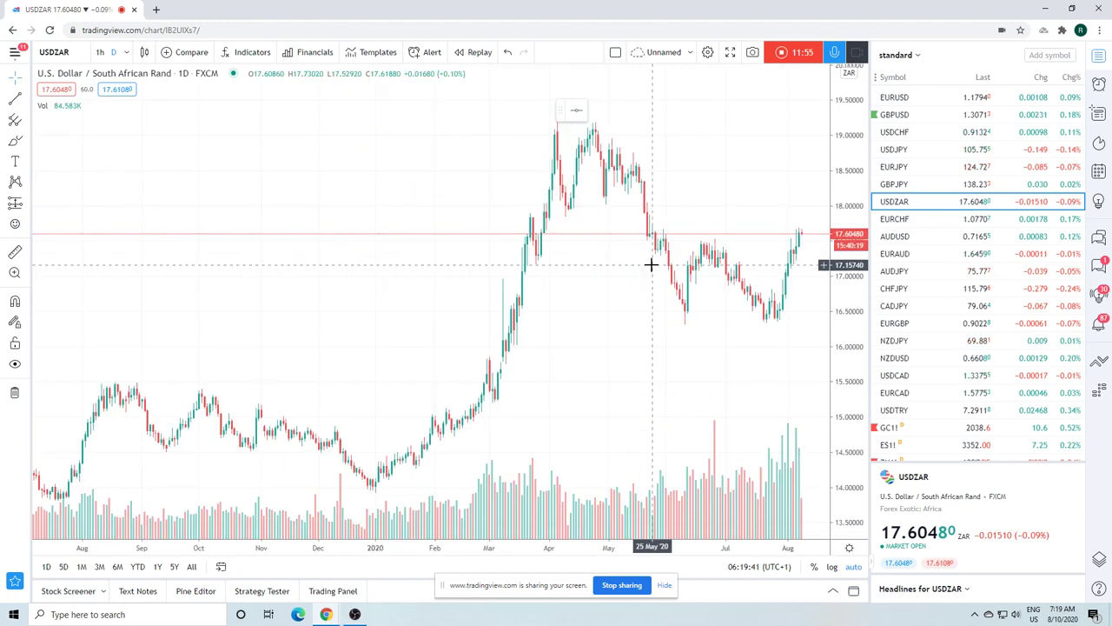